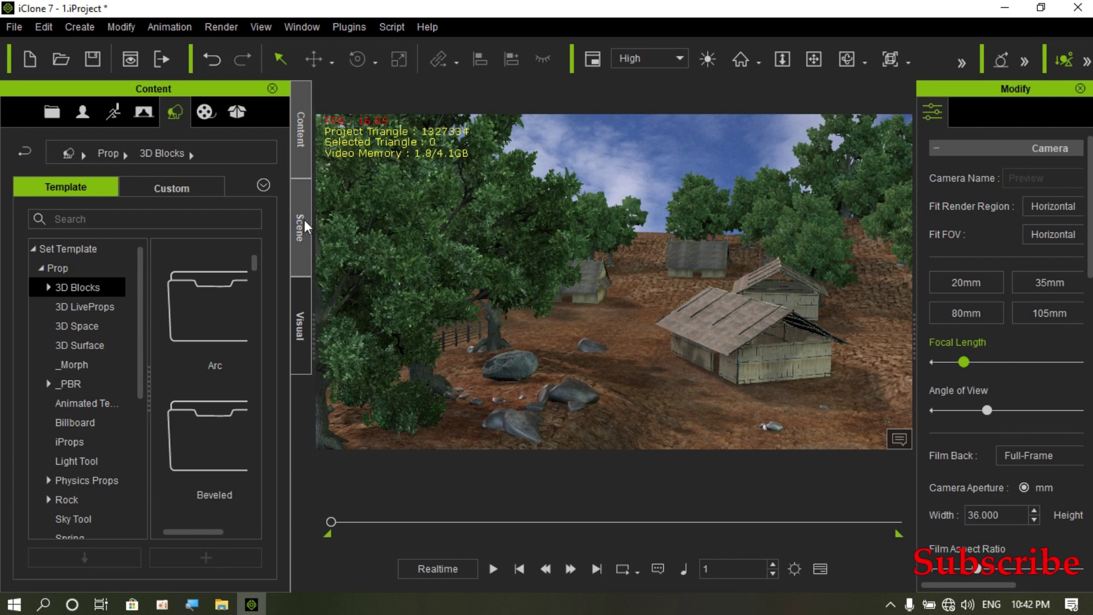
Deactivate the Key, Side, Back and Floor Shadow lights in the Scene tree
click(299, 238)
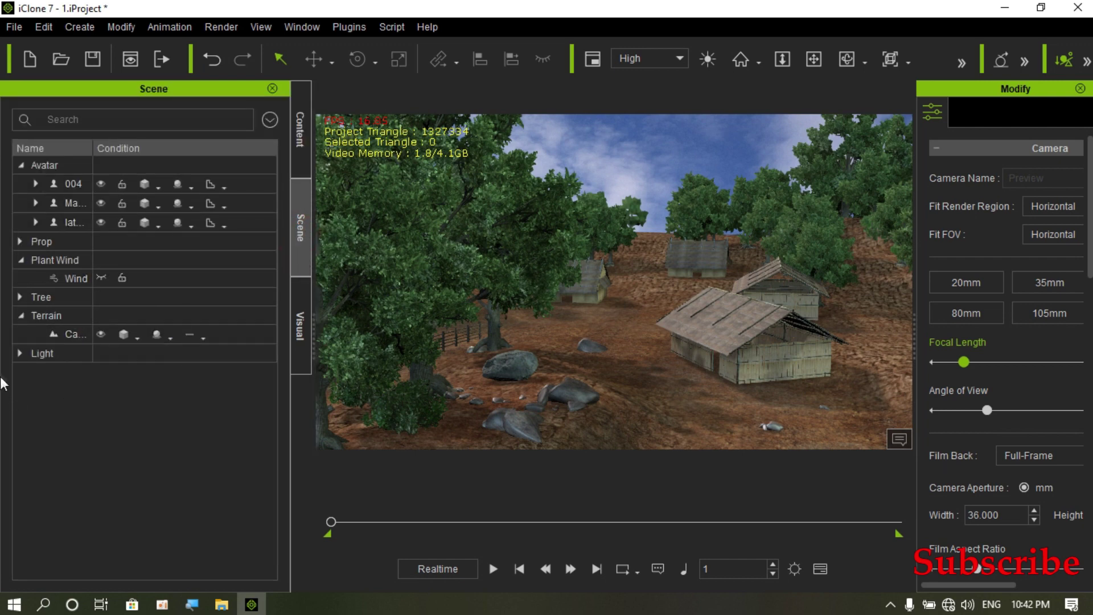
click(18, 352)
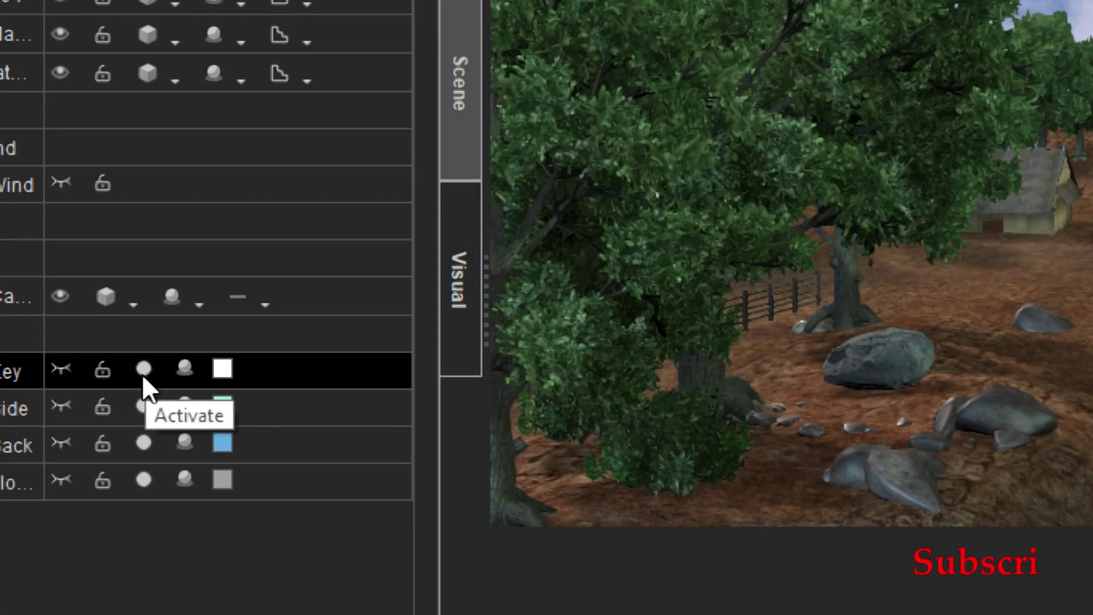
click(143, 376)
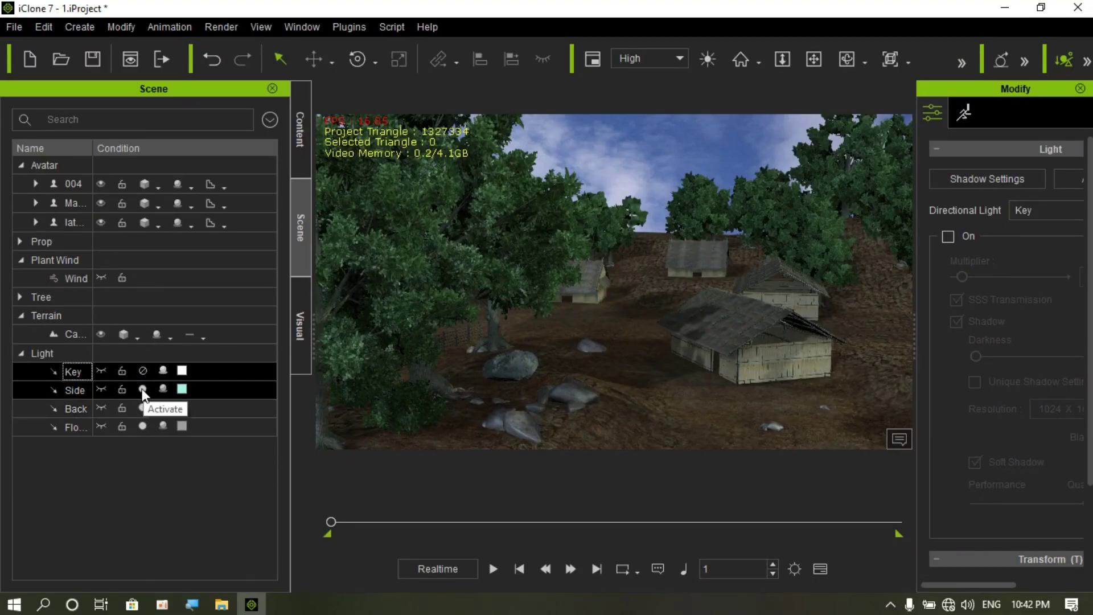
click(143, 389)
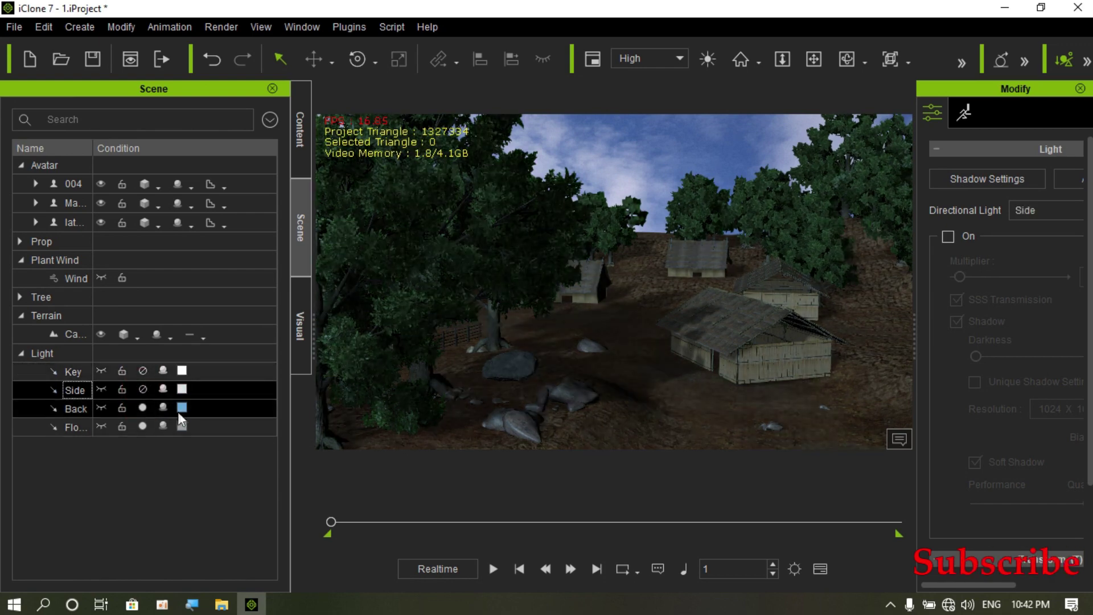
click(142, 407)
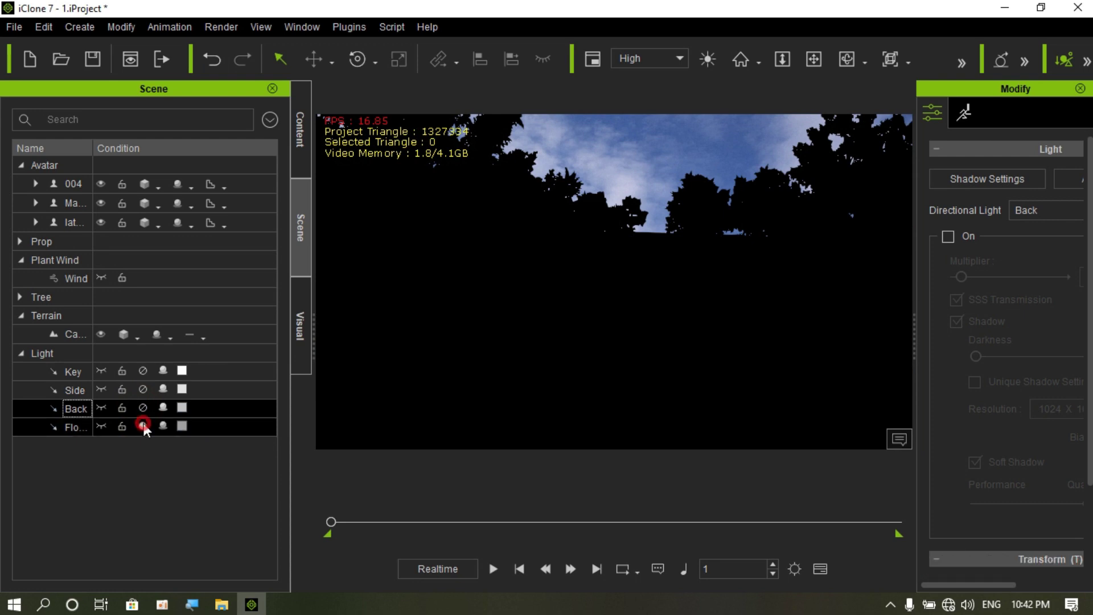
click(143, 423)
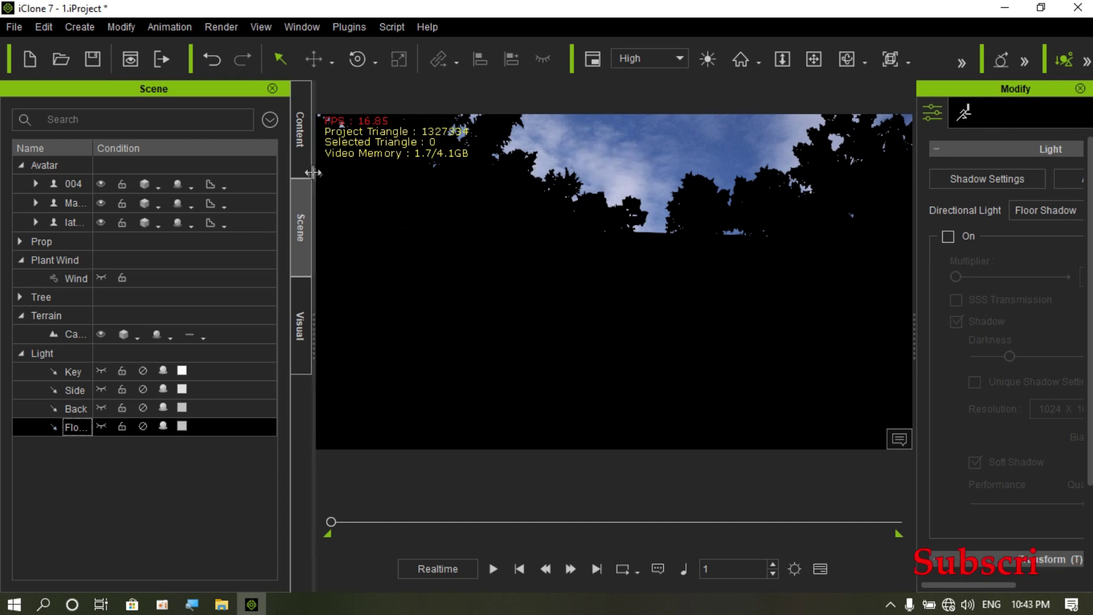
click(300, 141)
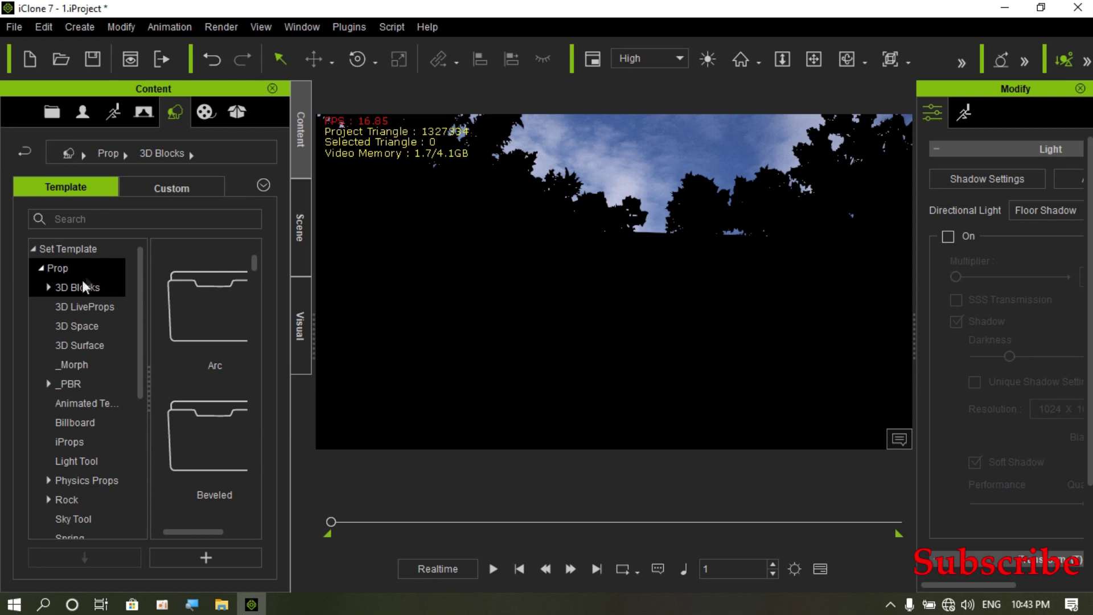
Try the Cloudy sky preset from the Sky templates on the village
scroll(81, 377, down, 2)
scroll(81, 381, down, 2)
scroll(81, 381, down, 1)
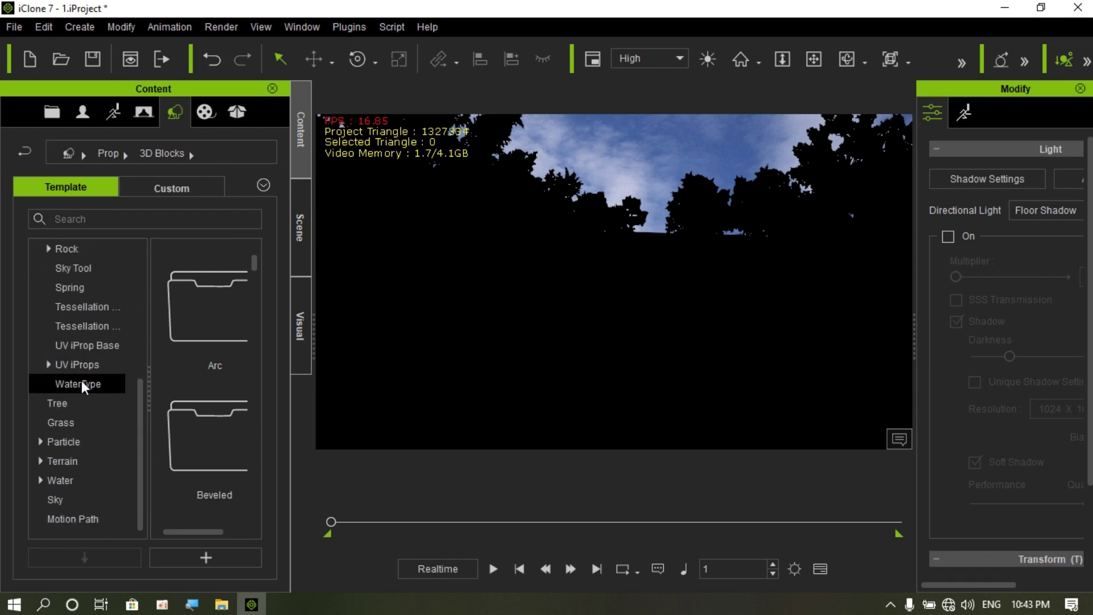
click(63, 497)
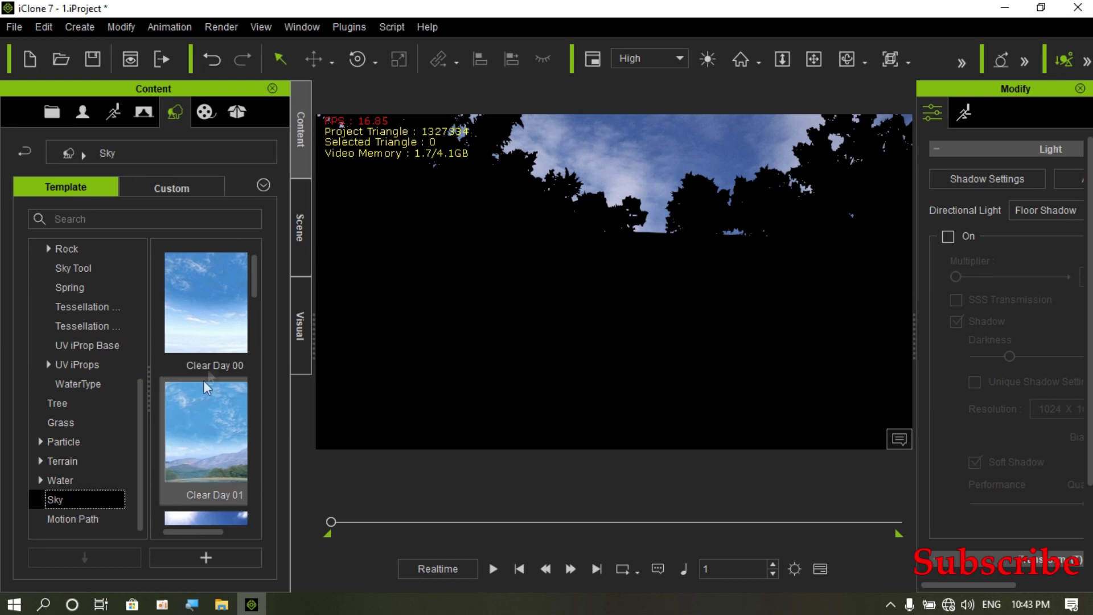
scroll(220, 341, down, 2)
scroll(219, 360, down, 2)
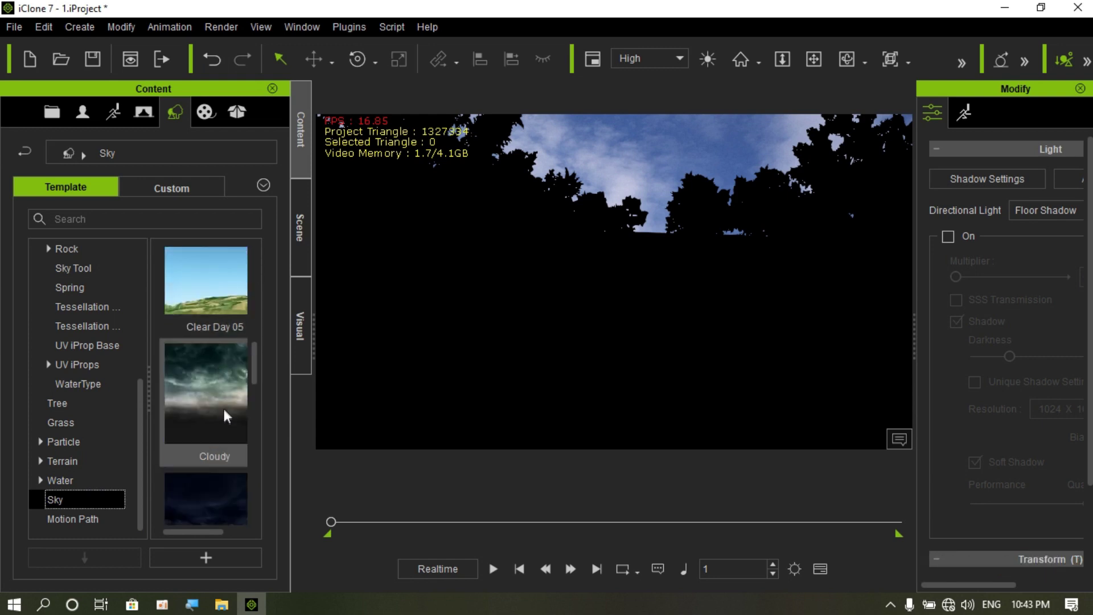
double_click(203, 396)
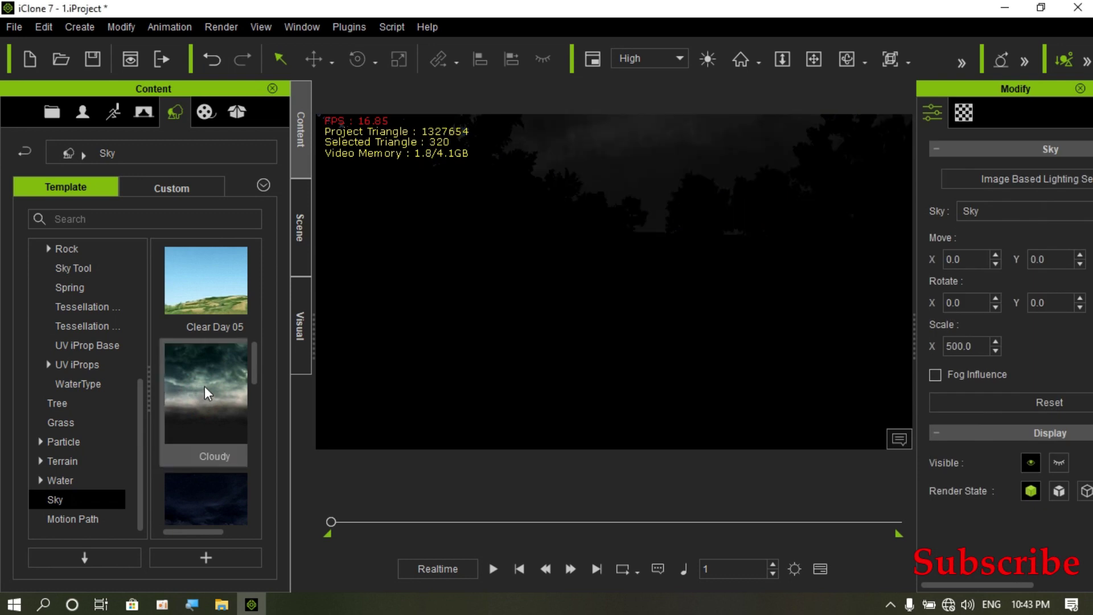
Apply the Night sky preset instead of Cloudy
scroll(204, 386, down, 3)
click(203, 279)
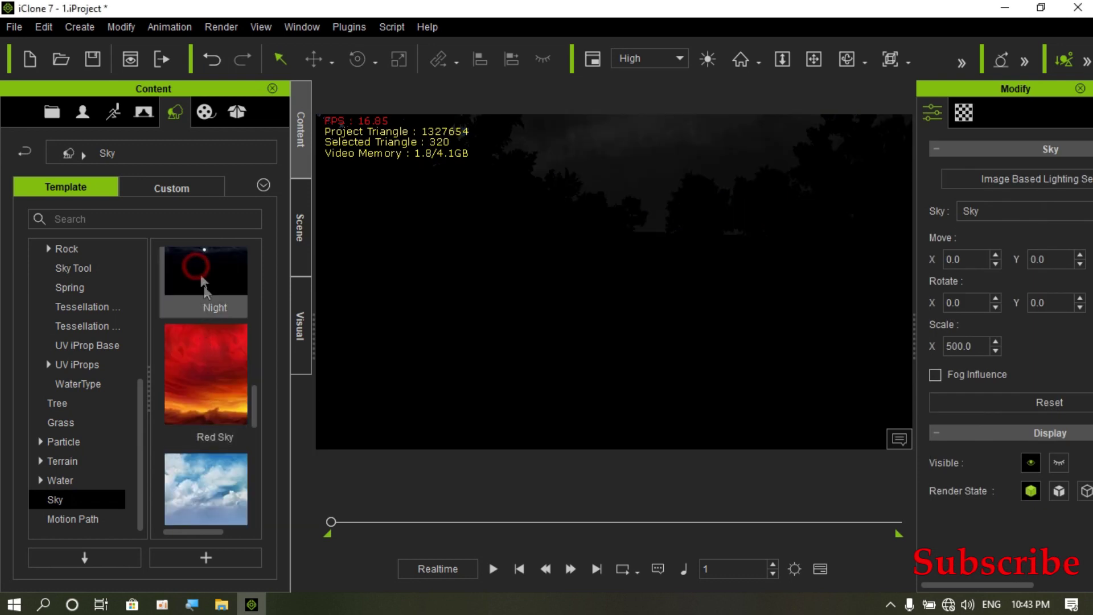
scroll(205, 282, up, 1)
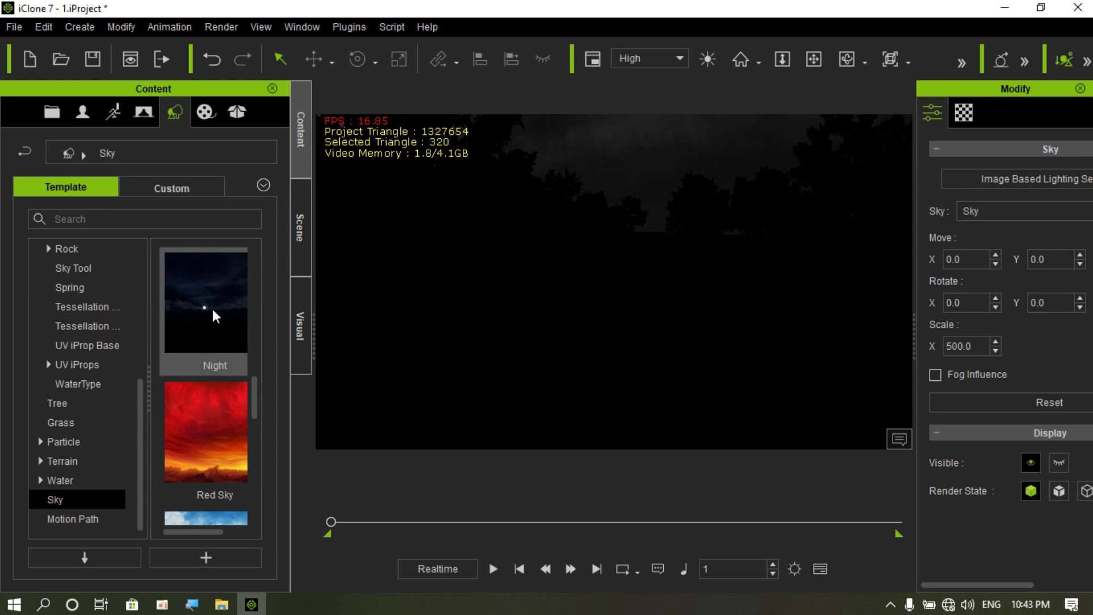
double_click(213, 308)
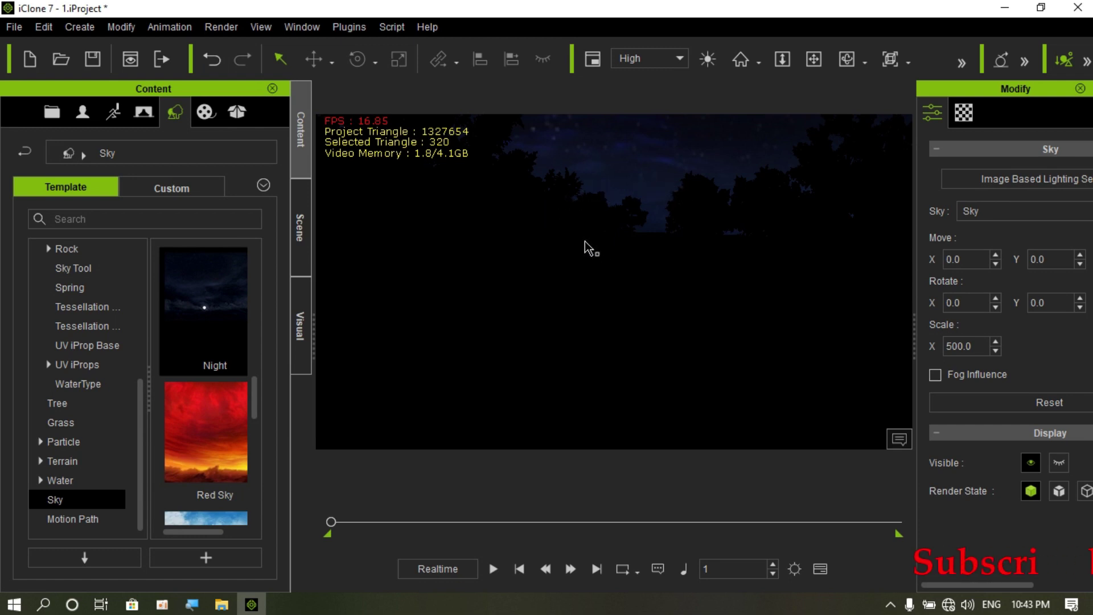
Turn on auxiliary lighting and move the camera toward the houses, then back out
click(708, 59)
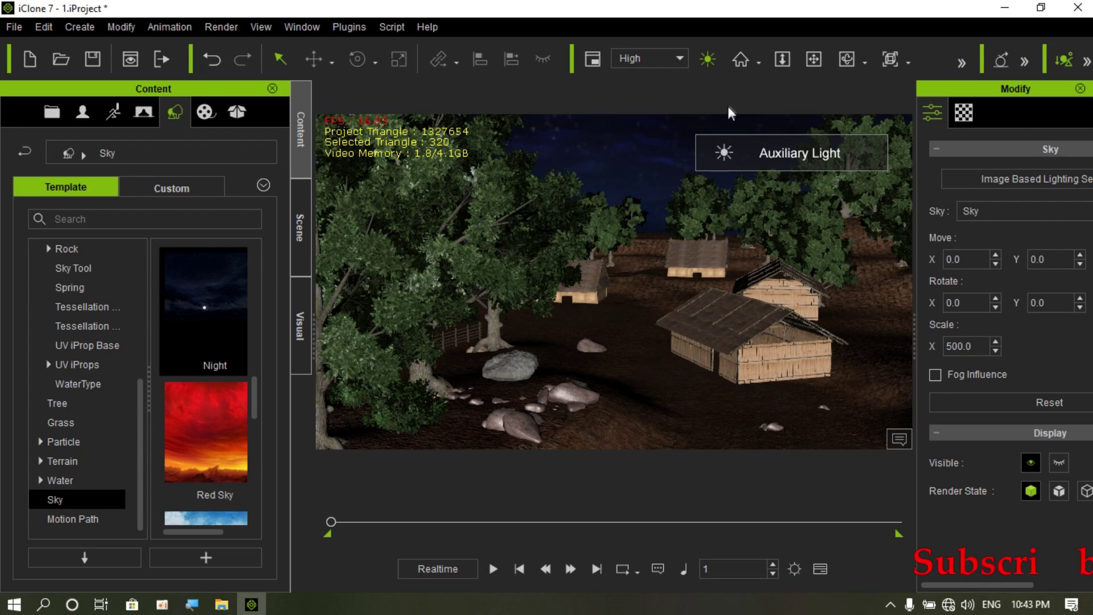
click(814, 58)
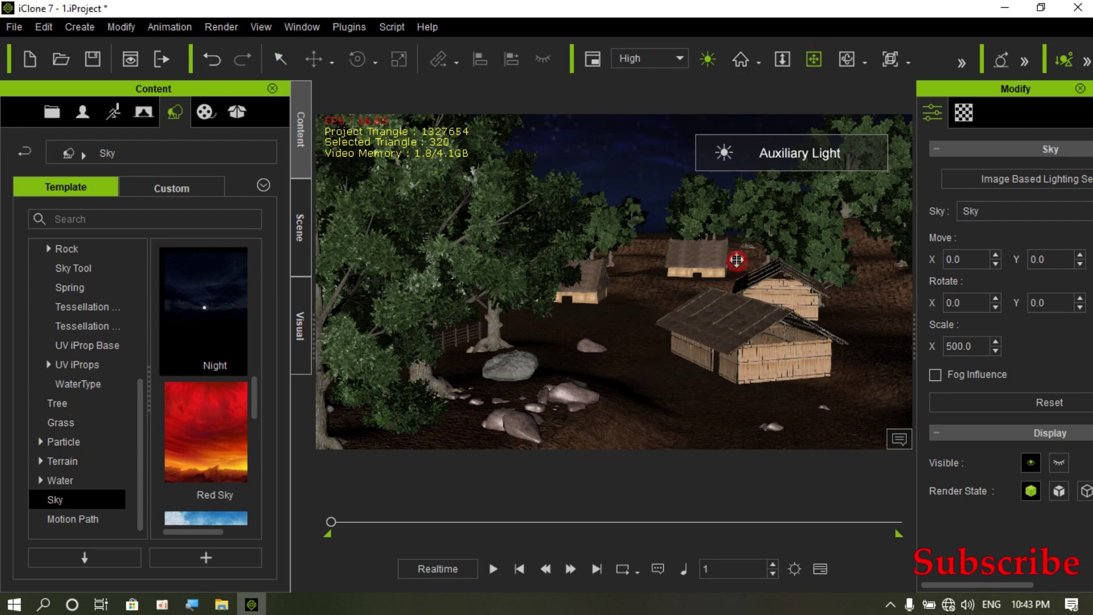
drag(737, 261, 564, 327)
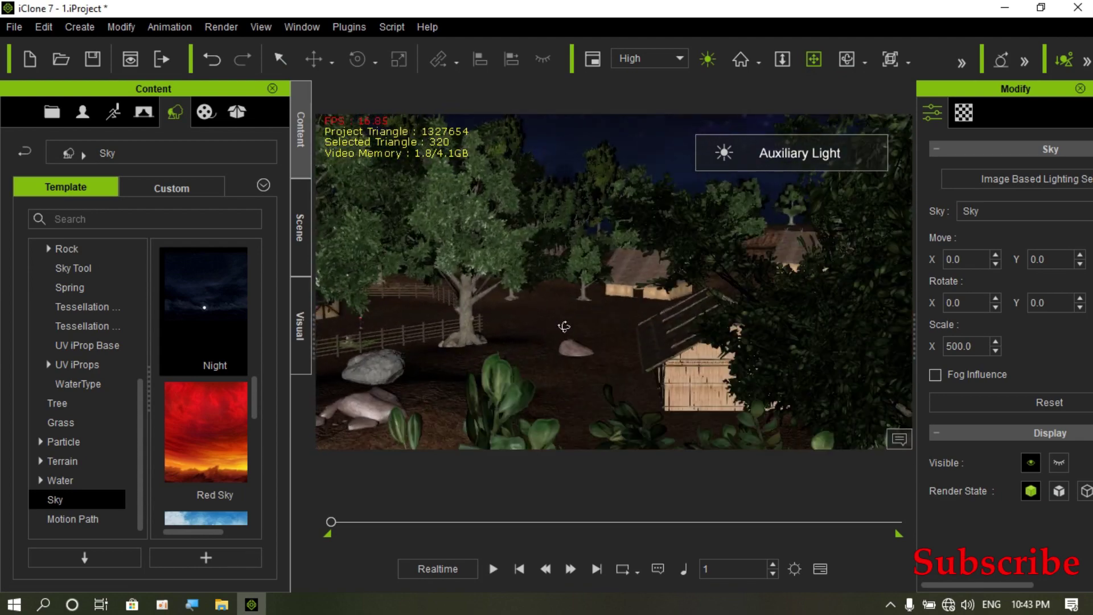
drag(564, 326, 698, 112)
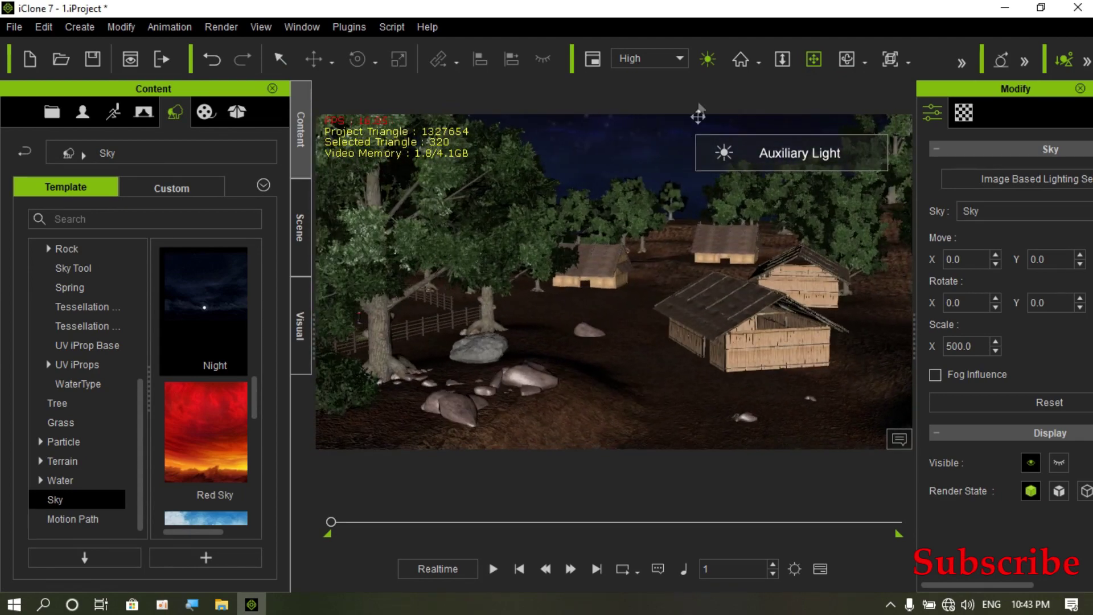
Leave auxiliary lighting off and show the list of scene objects
click(705, 61)
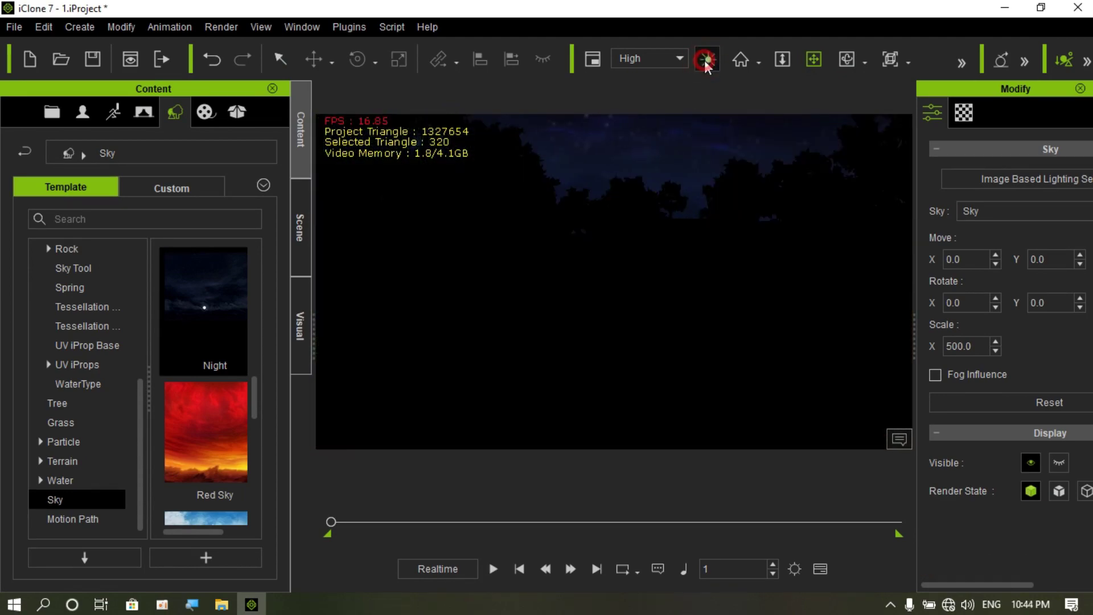
click(705, 62)
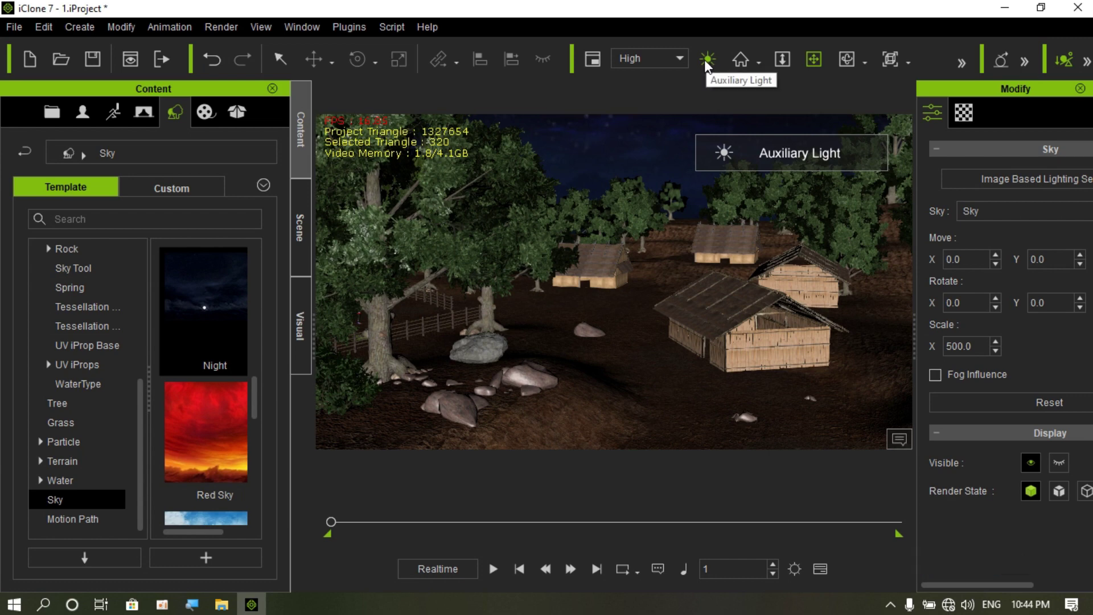
click(706, 59)
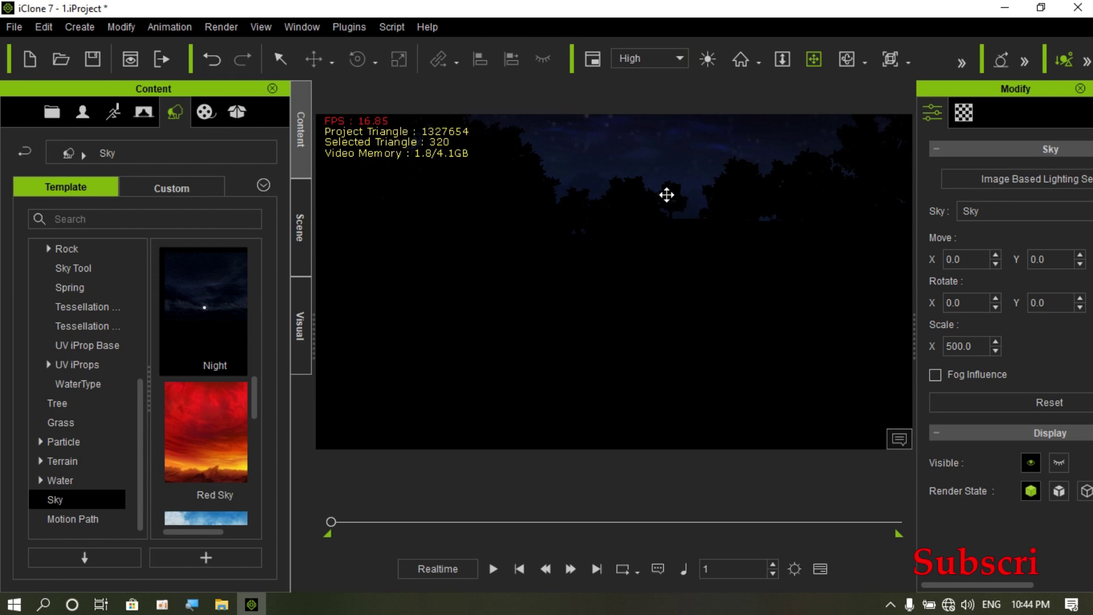
click(586, 215)
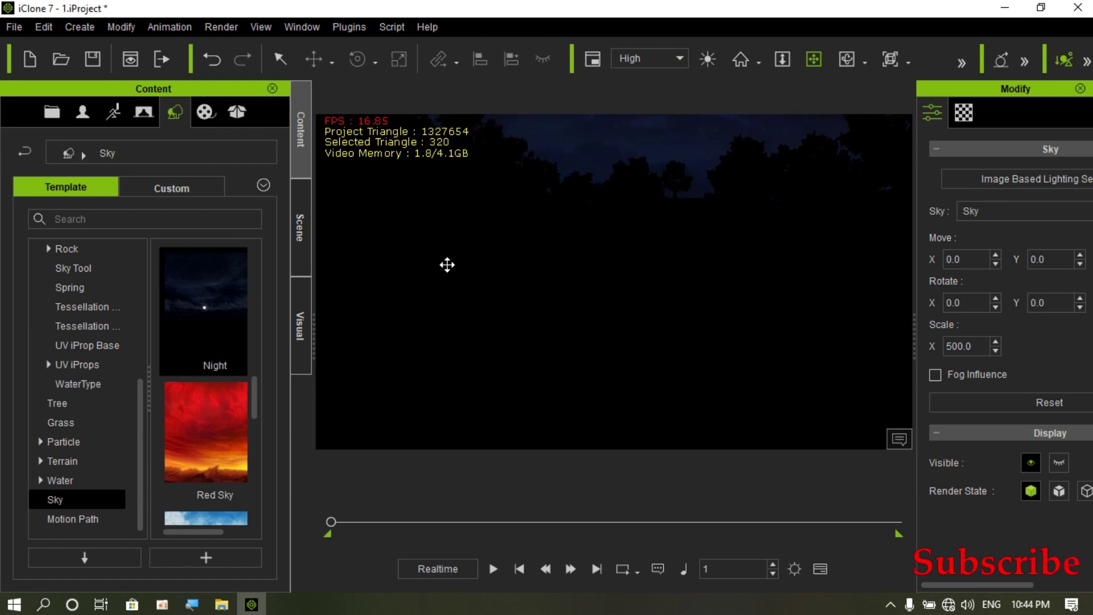
click(302, 238)
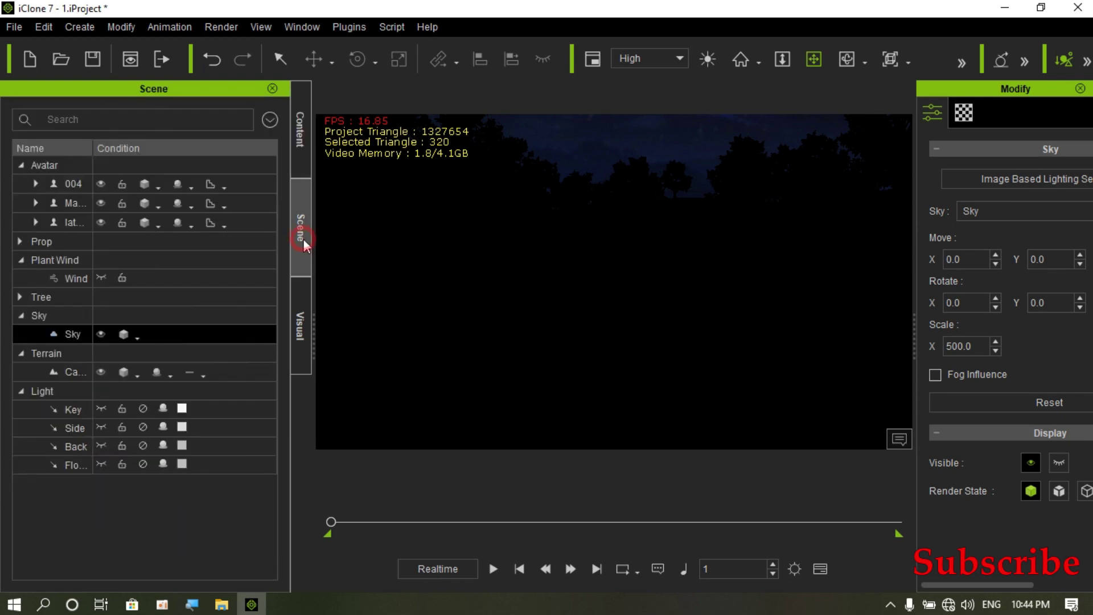
Switch the Floor Shadow, Back and Side lights back on, leaving Key off
click(142, 463)
click(144, 451)
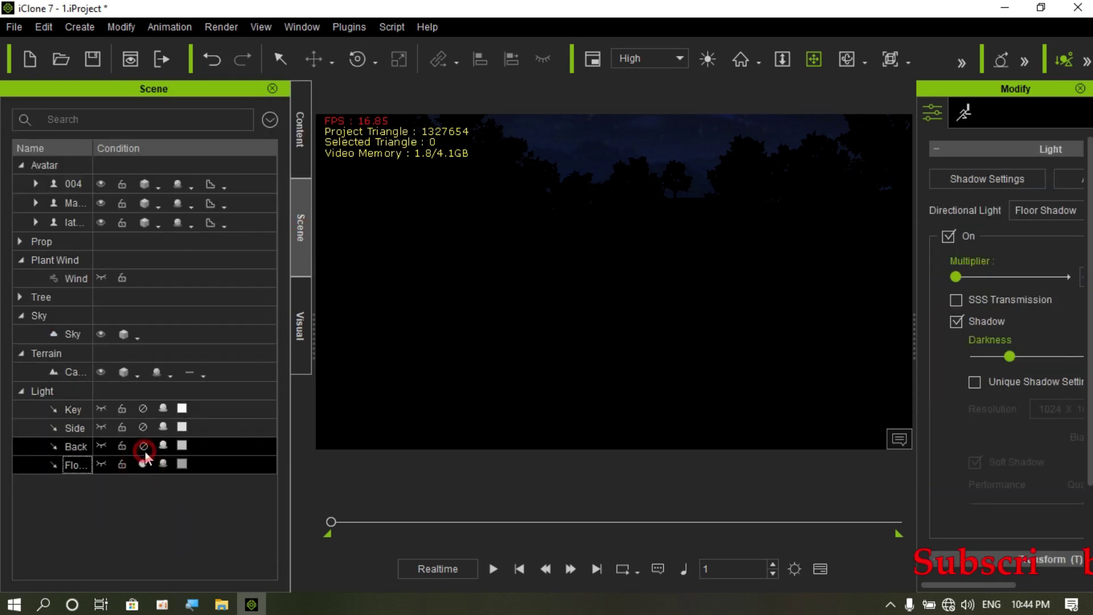
click(142, 428)
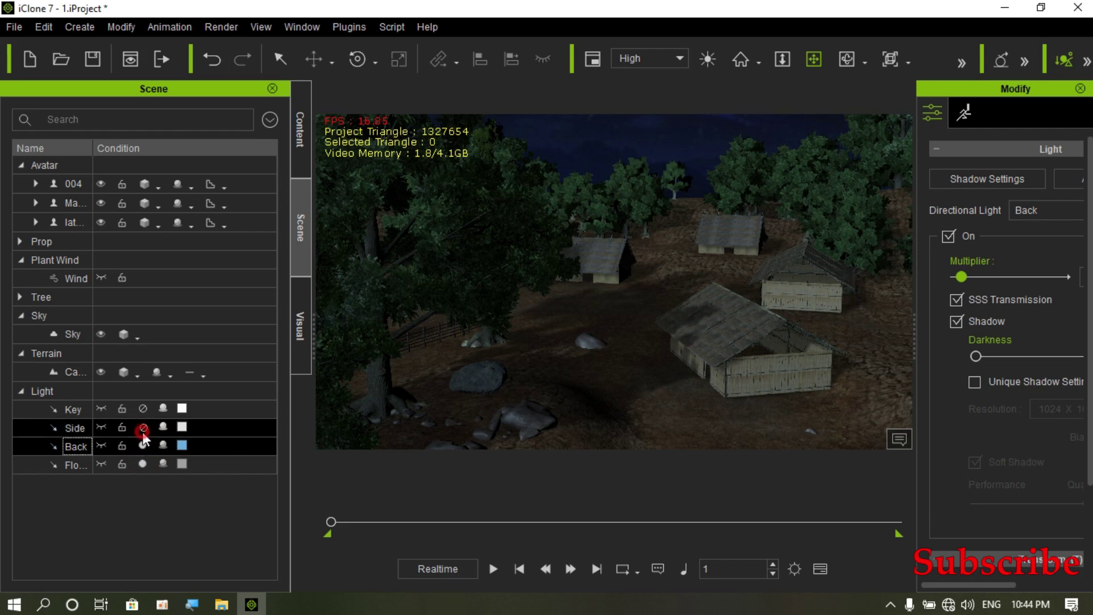
click(143, 408)
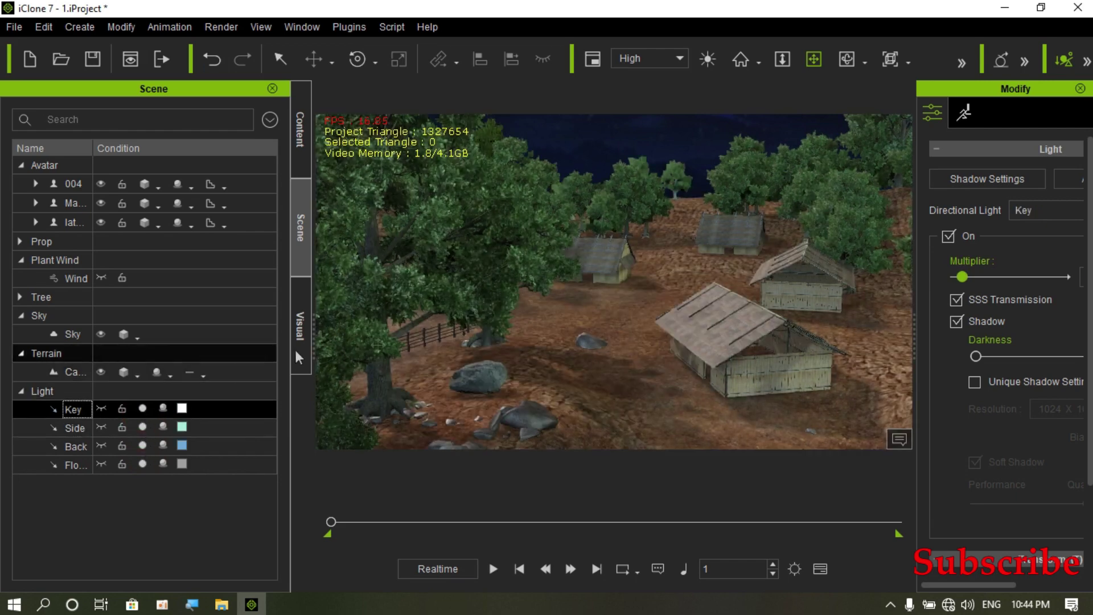
right_drag(523, 390, 554, 292)
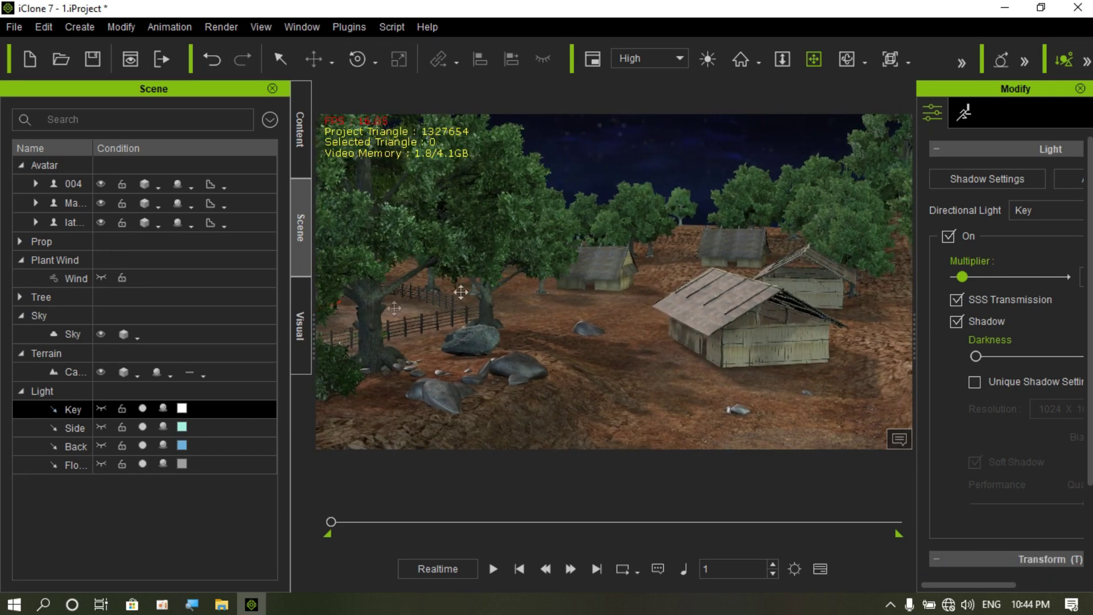
click(143, 409)
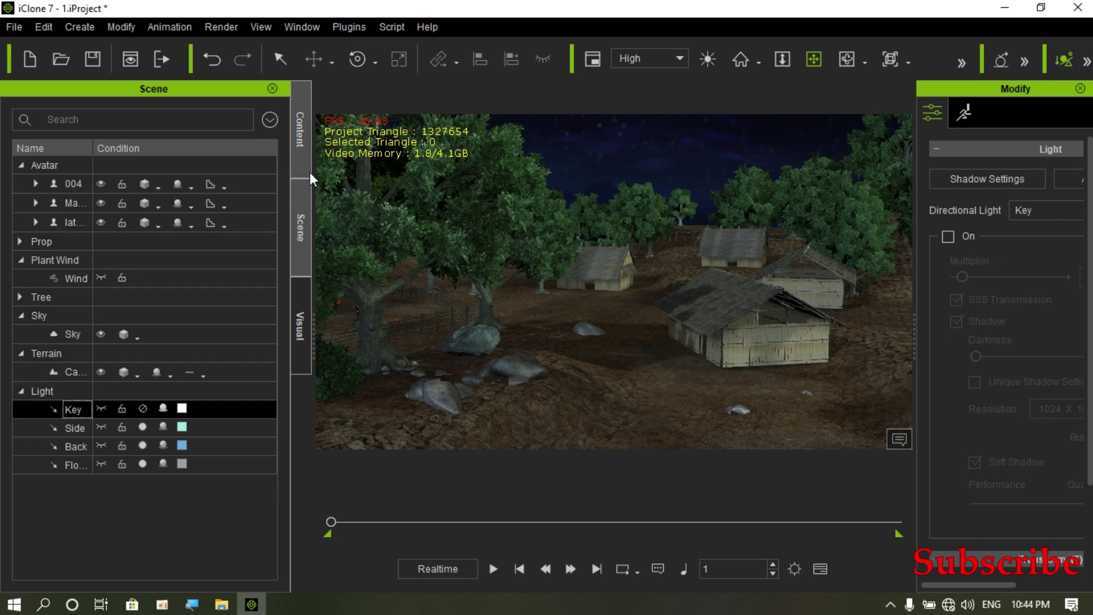
click(301, 153)
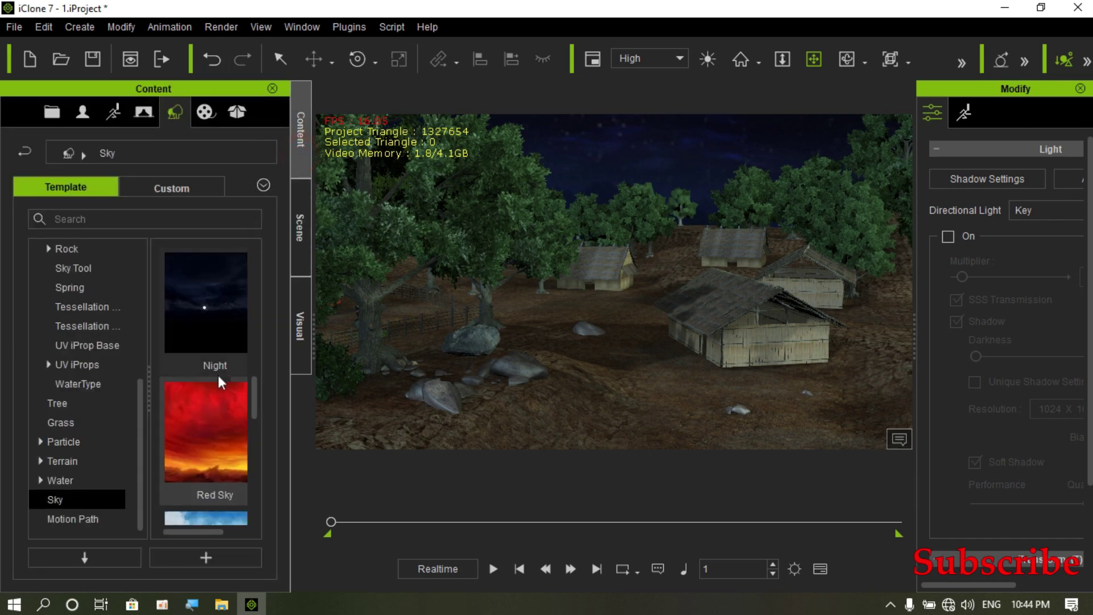
Apply the Sky_02 template for an orange sunset sky with storm clouds
scroll(218, 372, up, 3)
scroll(218, 371, up, 2)
scroll(219, 371, up, 3)
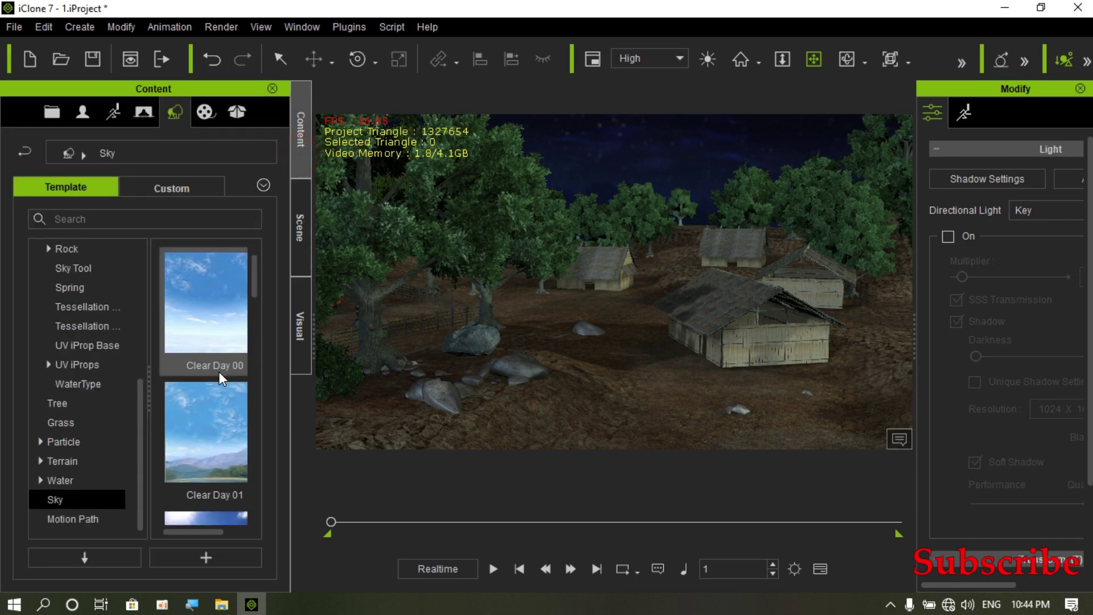
scroll(221, 370, down, 3)
scroll(220, 371, down, 5)
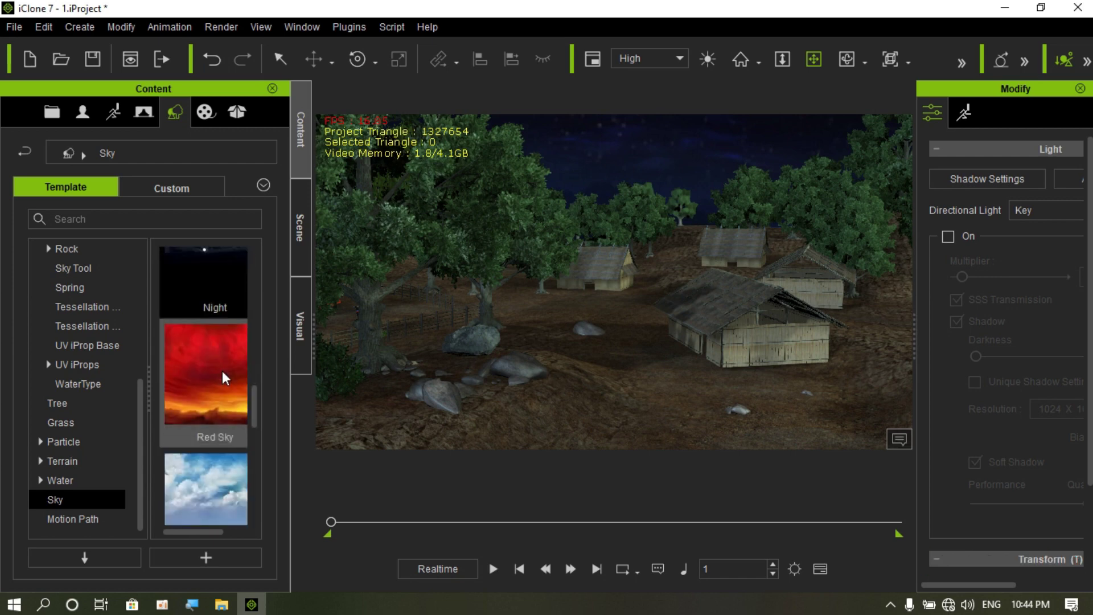
scroll(223, 373, down, 3)
scroll(224, 374, down, 2)
scroll(223, 374, up, 2)
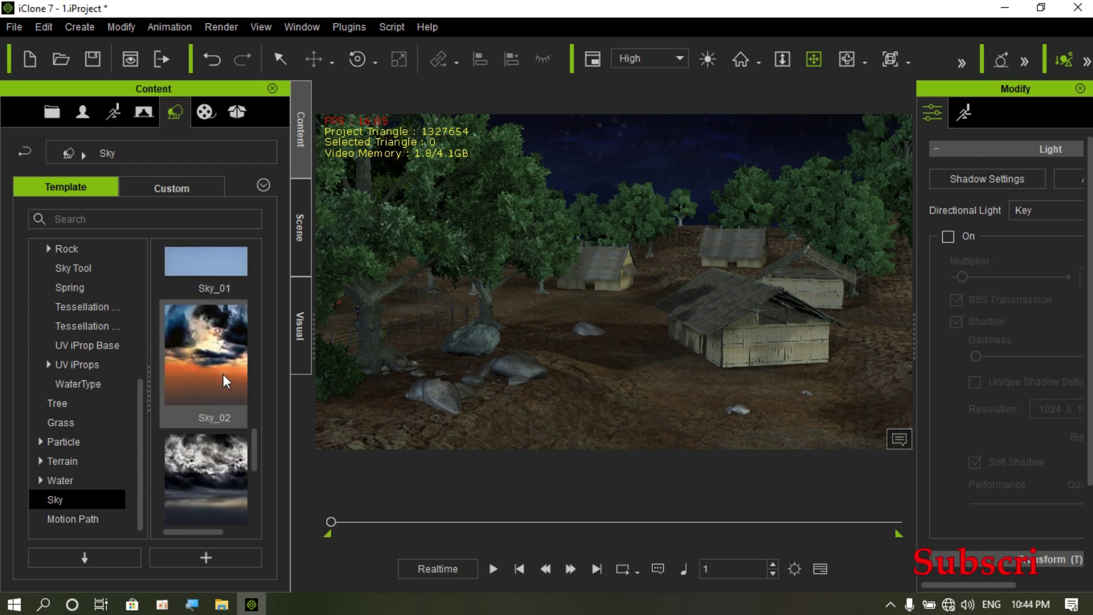
drag(219, 361, 221, 345)
double_click(211, 360)
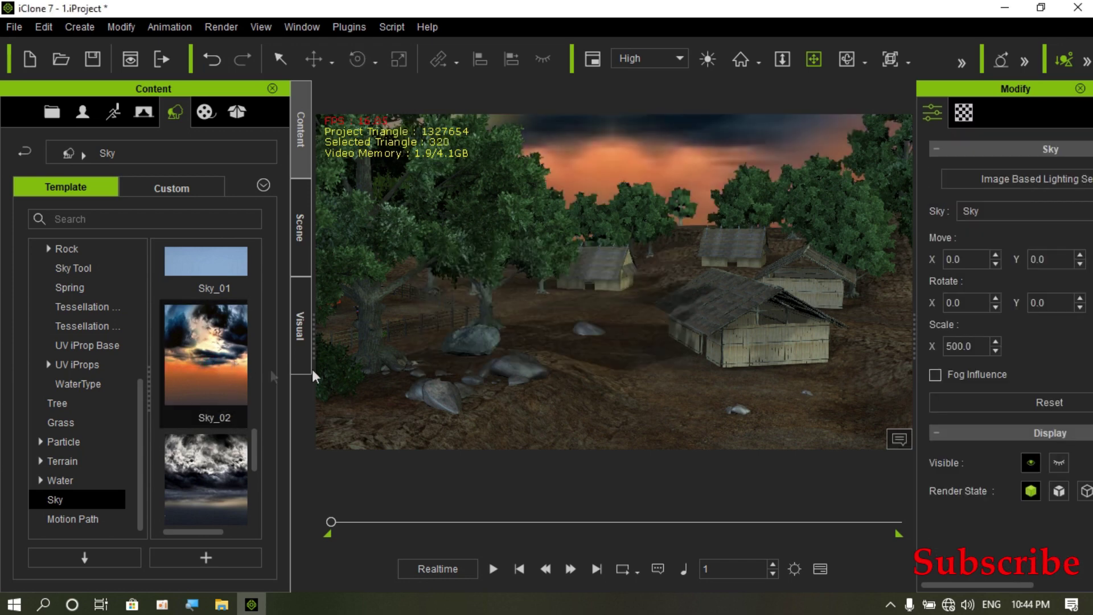
mouse_move(605, 321)
right_down()
mouse_move(610, 309)
mouse_move(570, 345)
mouse_move(586, 352)
right_up()
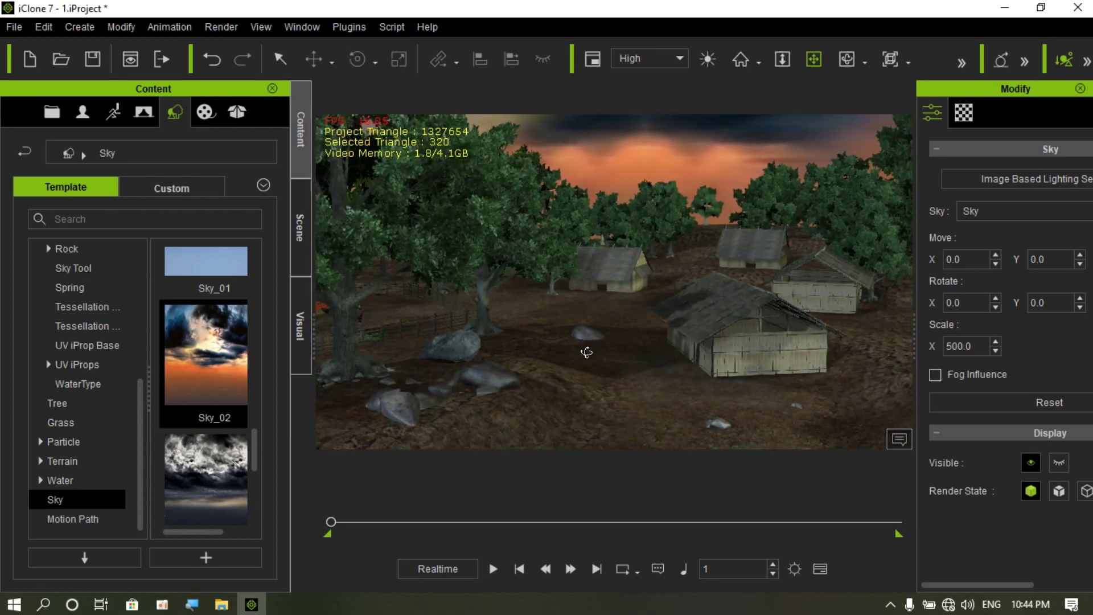